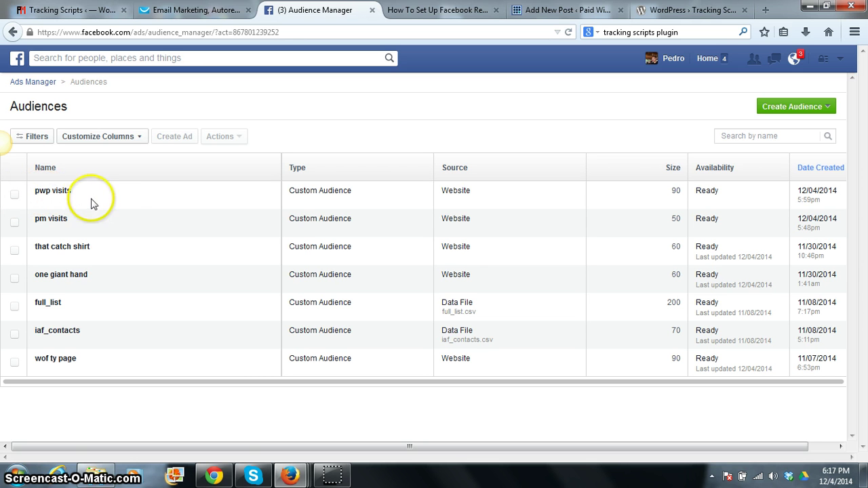
- Go to the Ads Manager campaigns overview and open the account's Audiences list from there
left_click(815, 108)
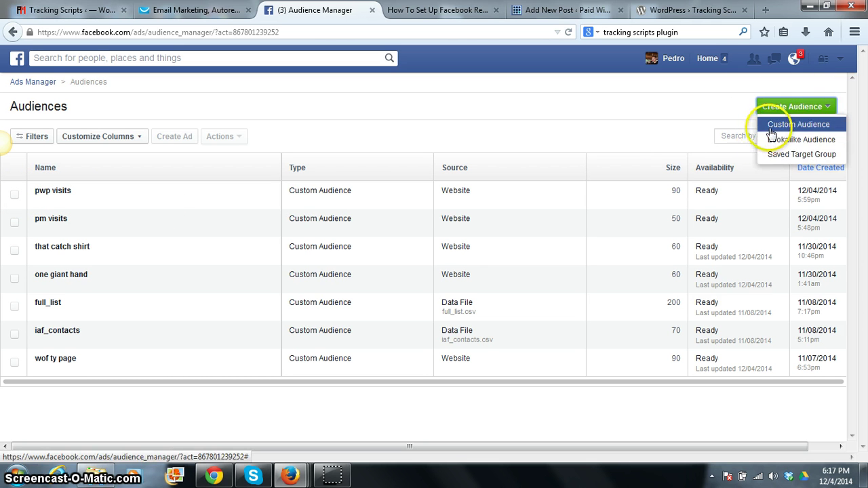
left_click(538, 138)
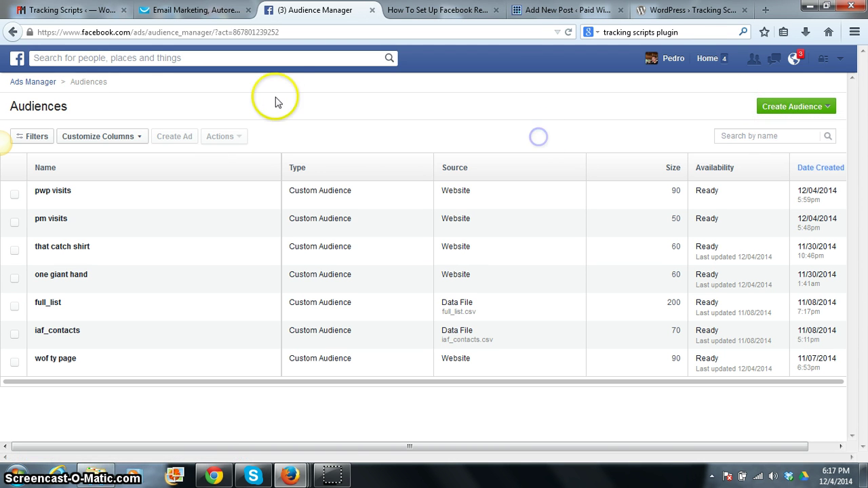
left_click(34, 84)
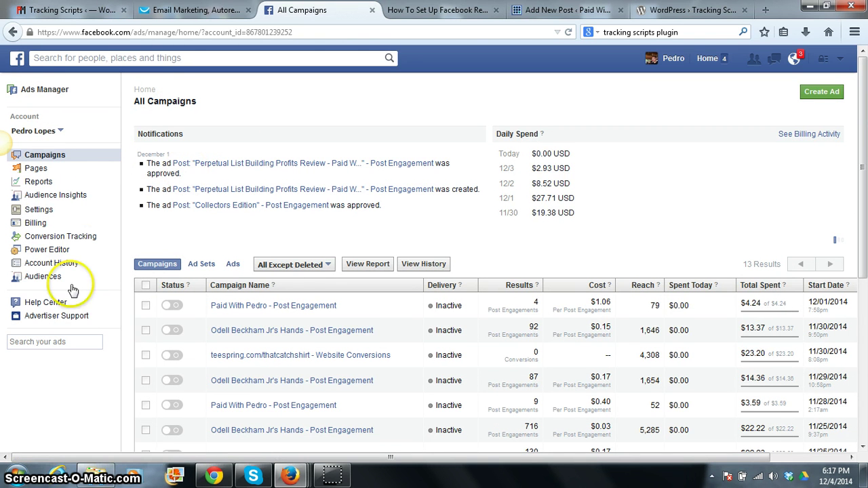
left_click(45, 284)
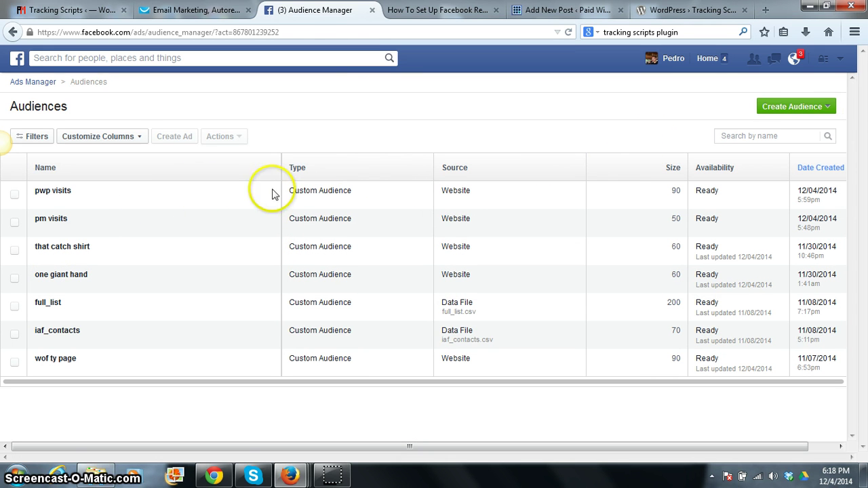
- Start creating a custom audience based on website traffic
left_click(813, 110)
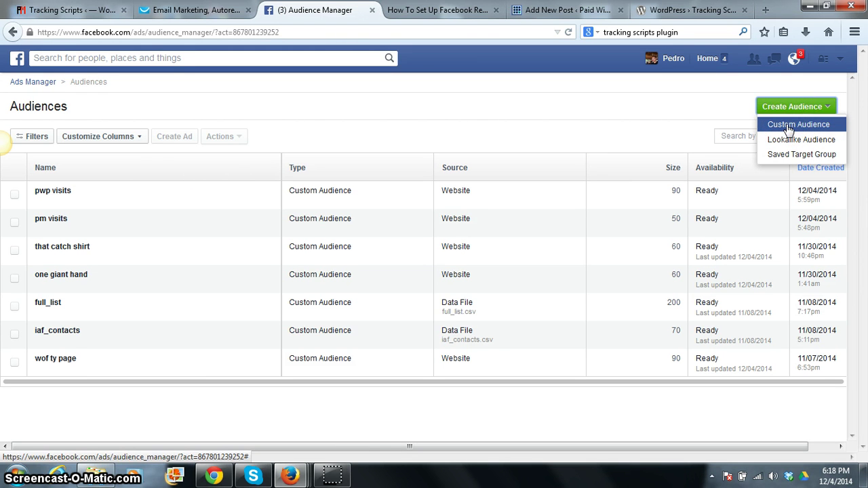
left_click(791, 127)
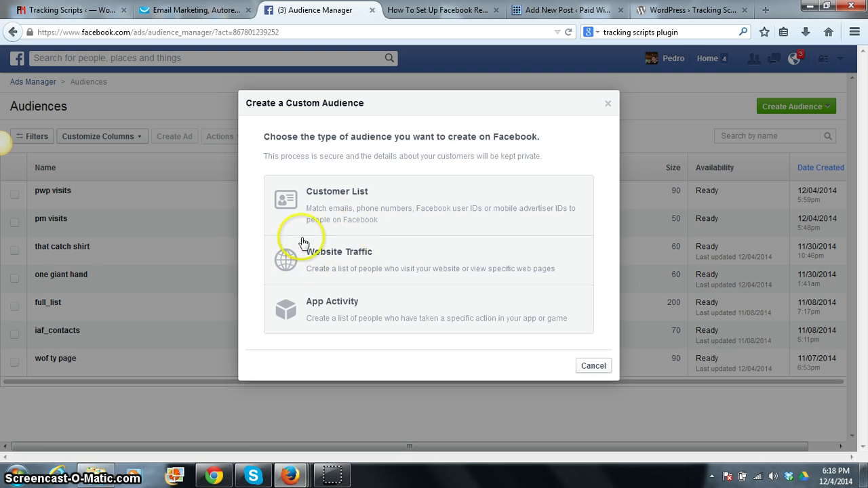
left_click(310, 256)
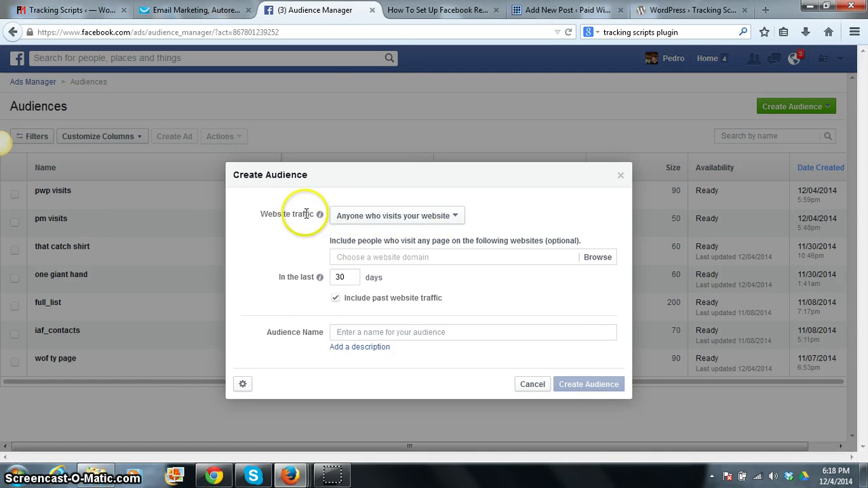
left_click(397, 258)
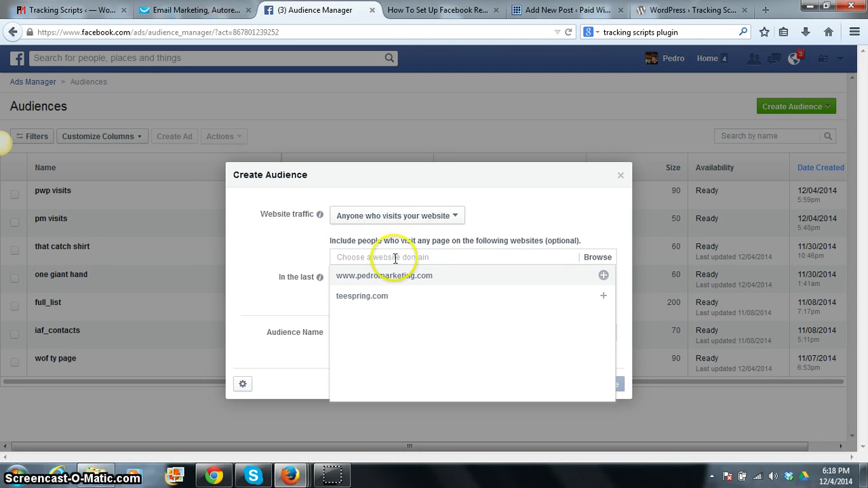
left_click(300, 251)
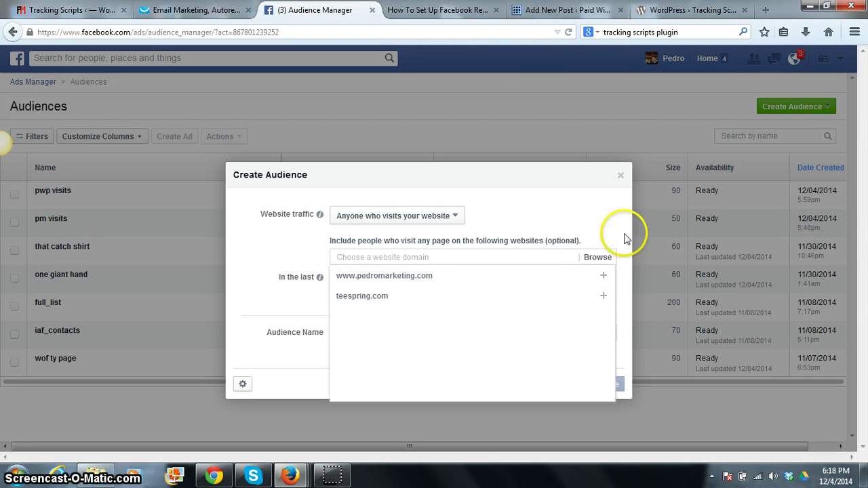
left_click(603, 277)
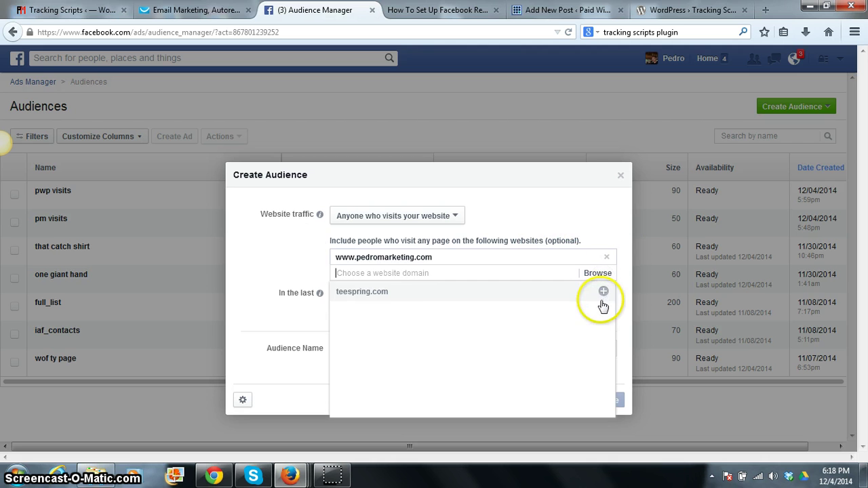
left_click(604, 293)
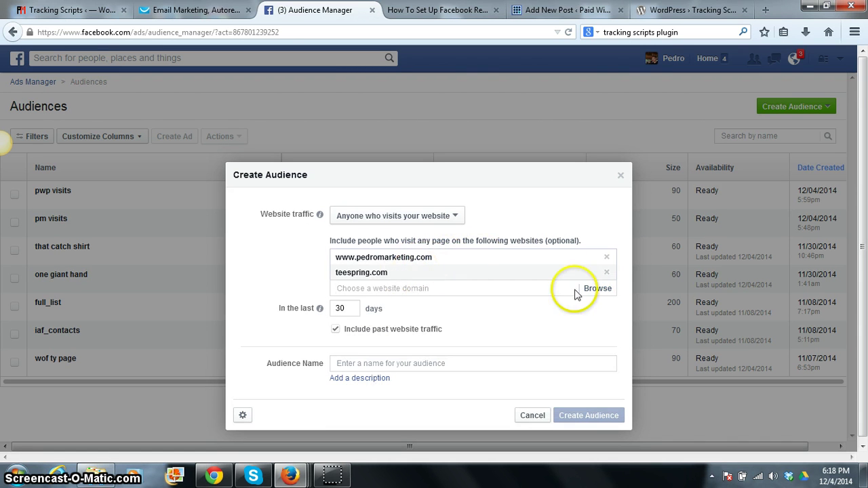
left_click(607, 273)
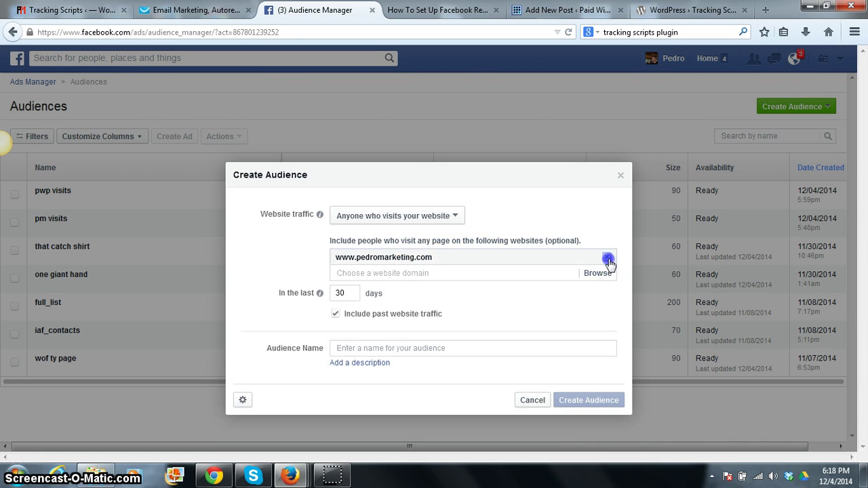
left_click(608, 260)
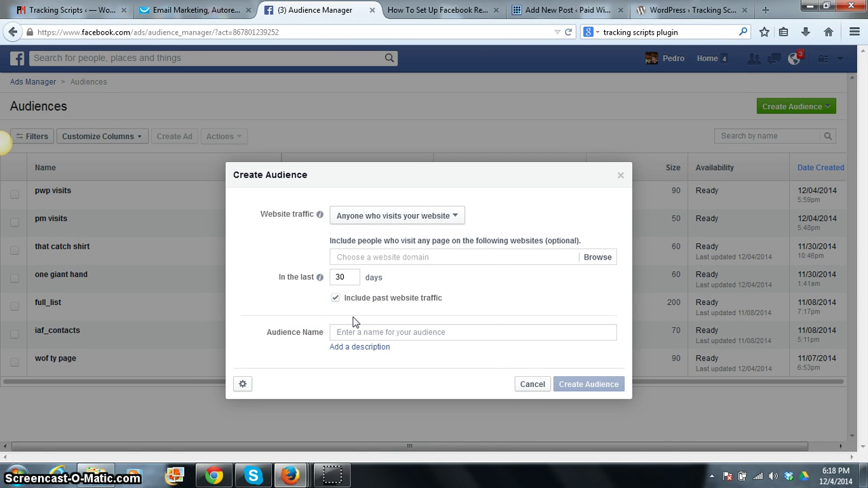
- Review the available website traffic types for the new audience and close the dialog without creating it
left_click(457, 223)
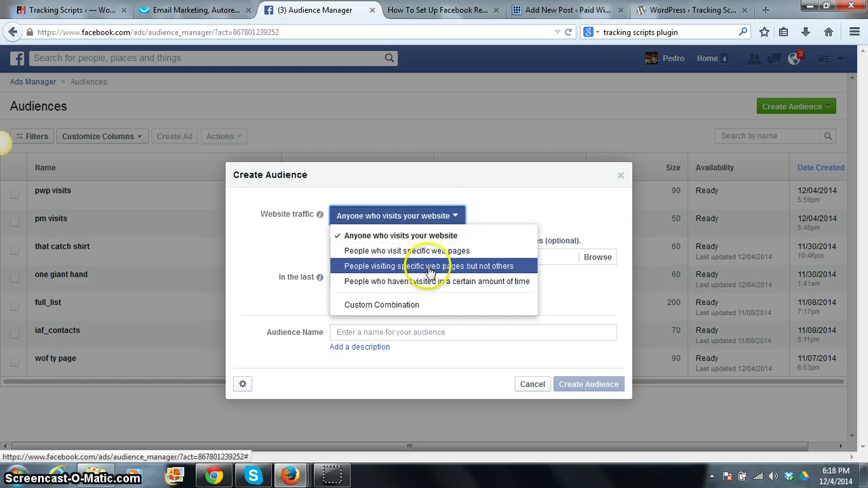
left_click(502, 211)
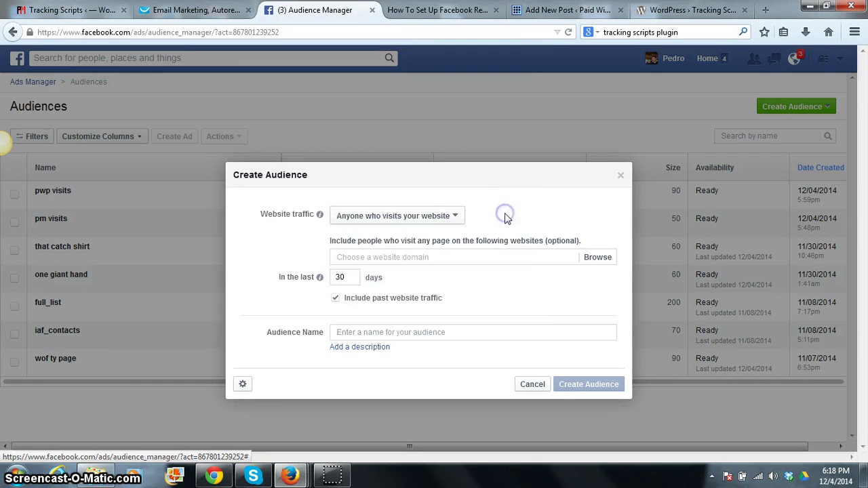
left_click(620, 180)
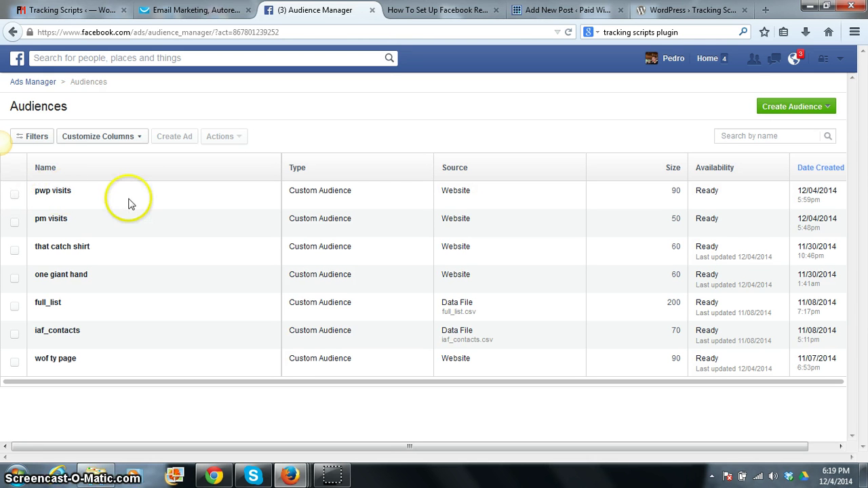
- View the pixel details of the "pwp visits" audience and close them
left_click(13, 196)
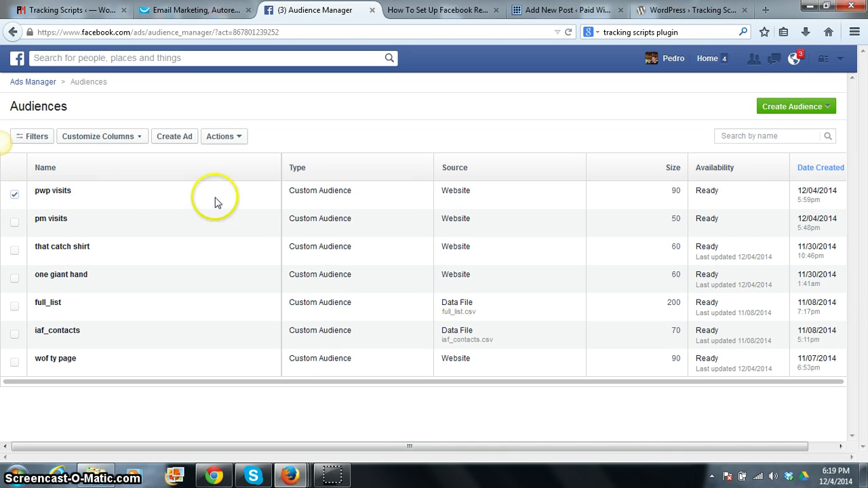
left_click(237, 136)
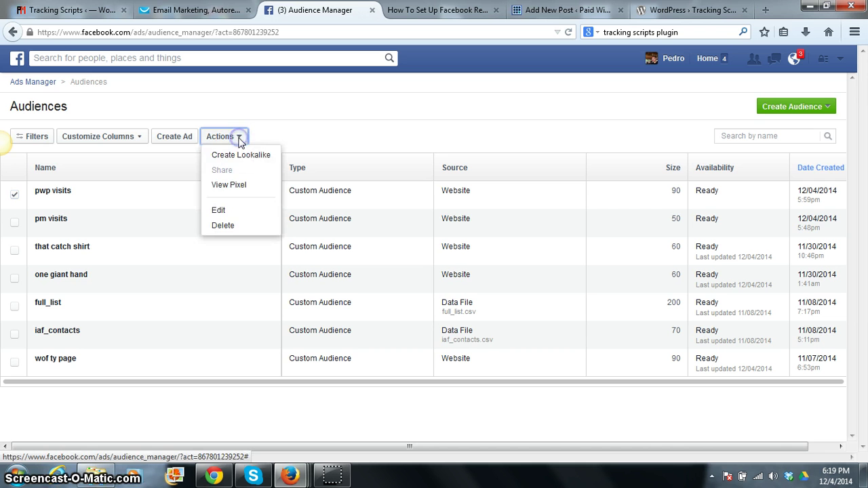
left_click(235, 187)
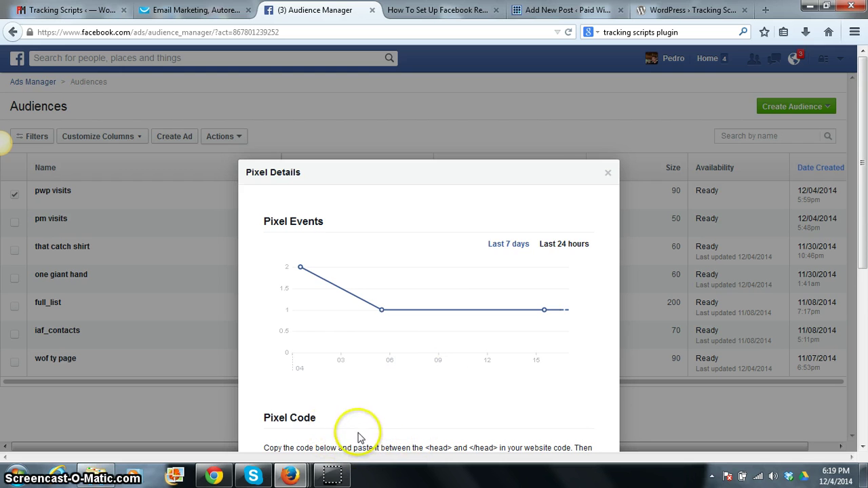
left_click(609, 174)
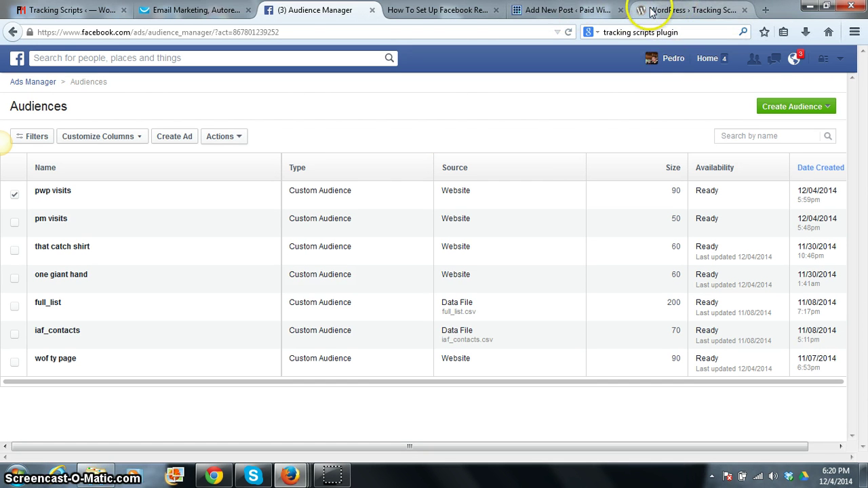
- Look at the Tracking Scripts Manager plugin page on WordPress.org and switch to the "Tracking Codes & Facebook Retargeting" post draft in the WordPress admin
left_click(686, 13)
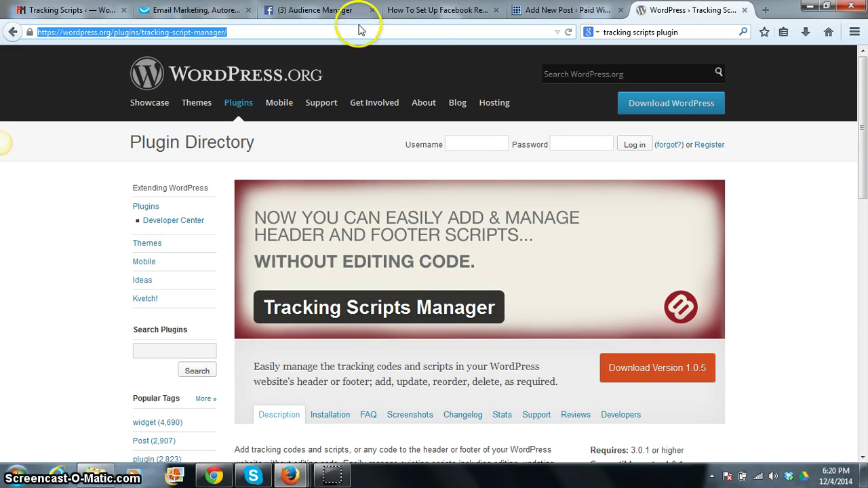
key("ctrl+Page_Up")
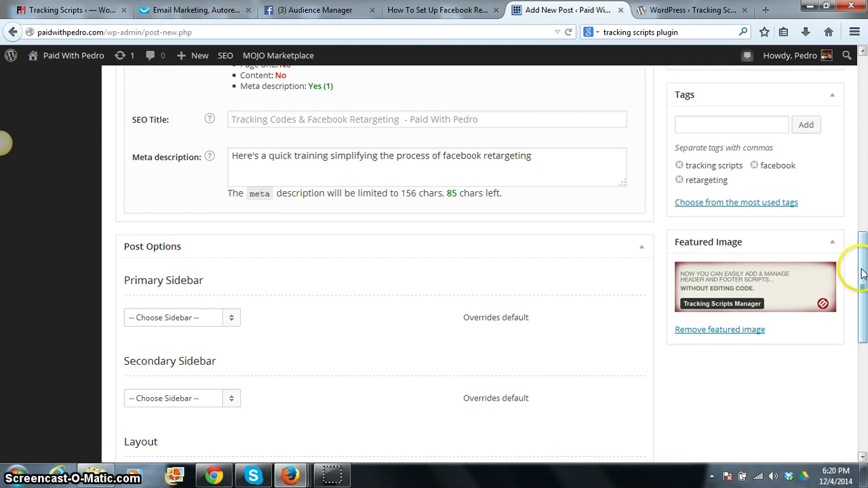
left_click_drag(863, 273, 829, 94)
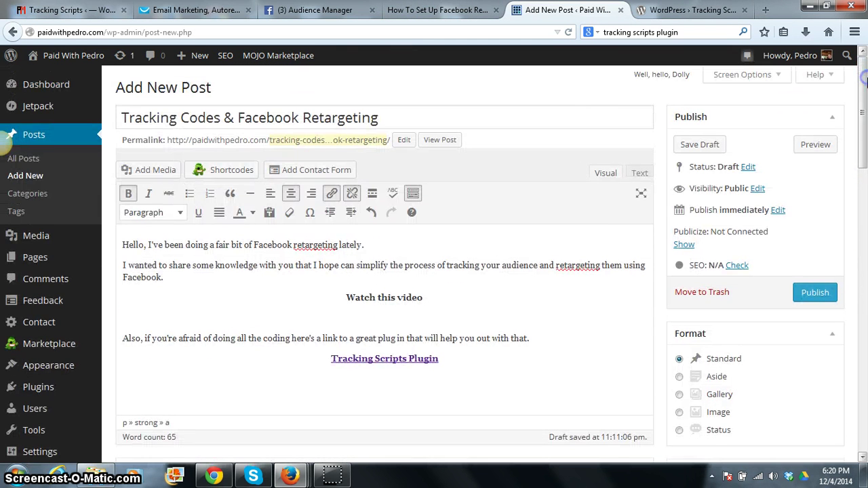
right_click(579, 12)
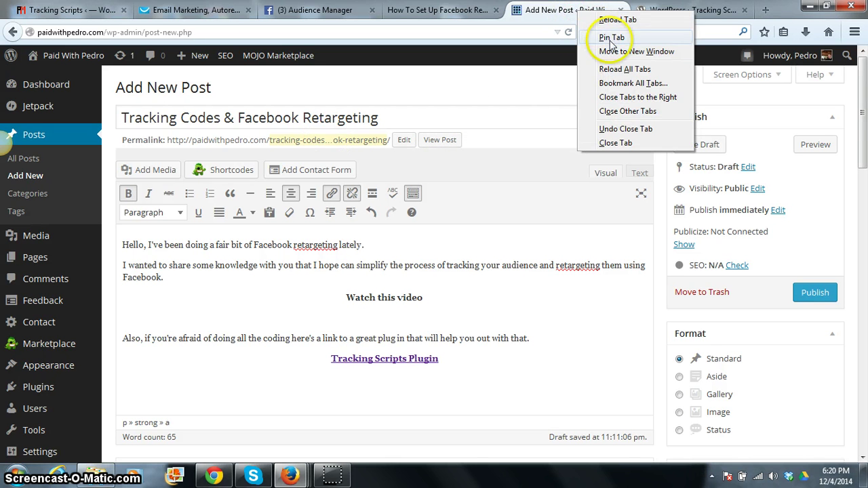
left_click(658, 9)
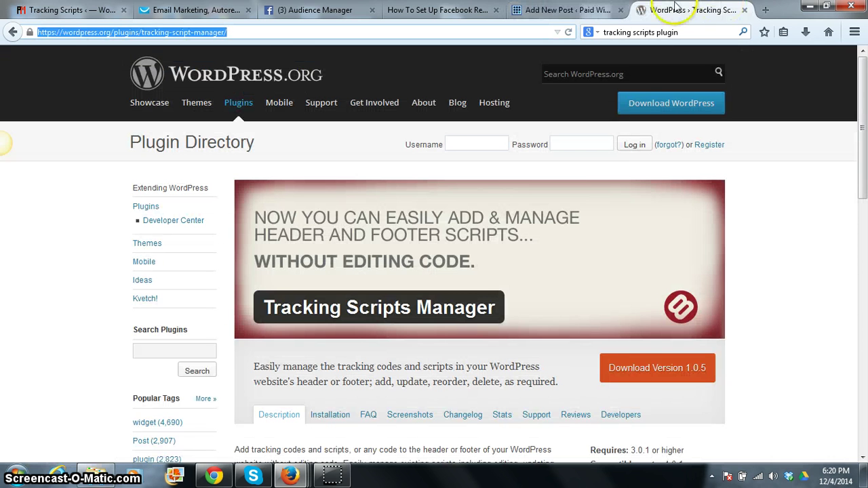
left_click(575, 9)
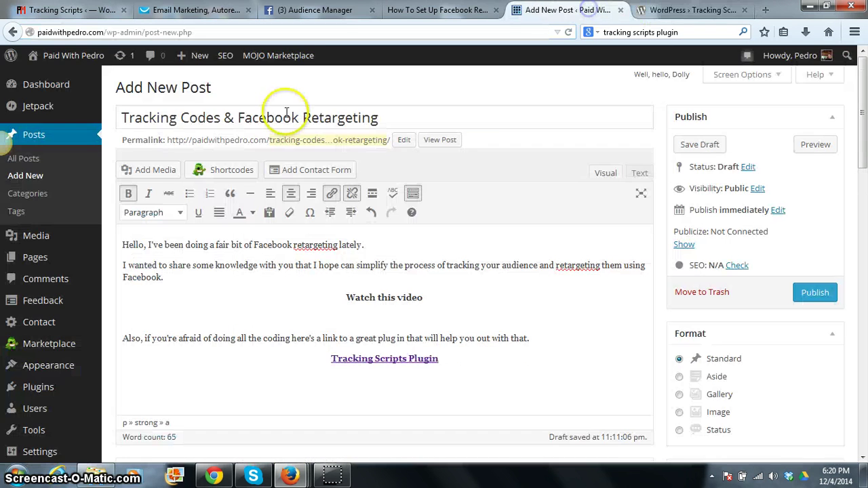
- Open the WordPress dashboard in a new tab and go to the page for adding new plugins
right_click(35, 85)
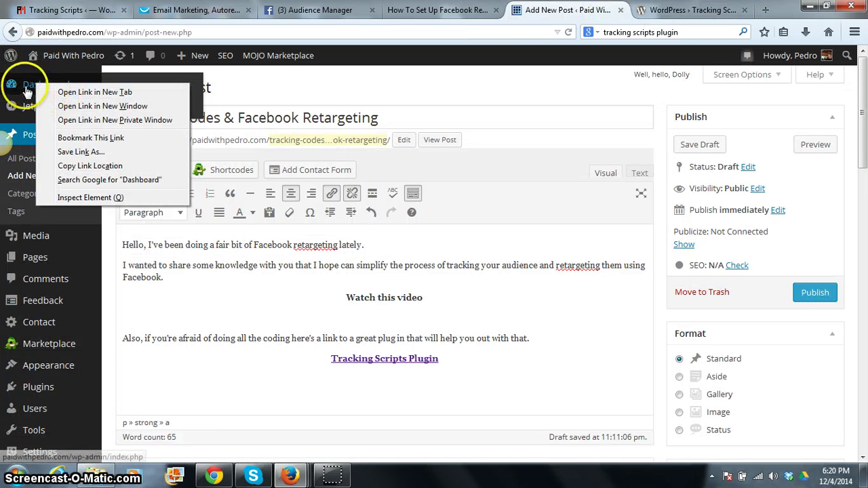
left_click(297, 94)
right_click(68, 87)
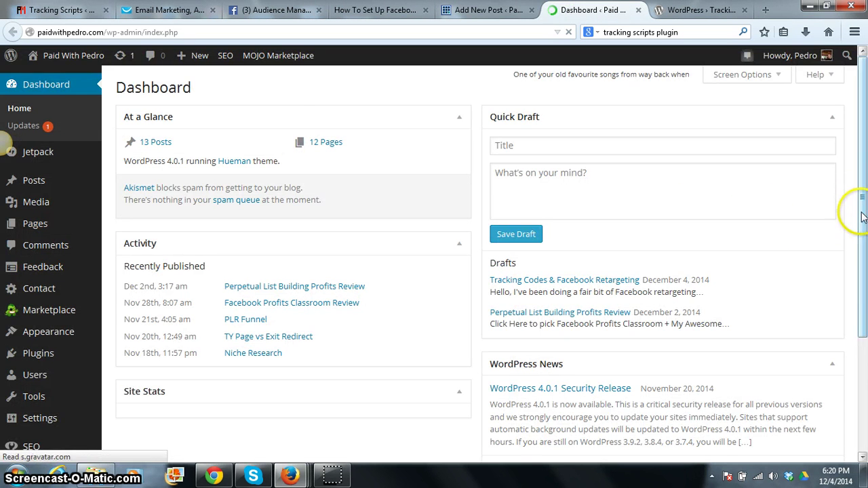
left_click_drag(861, 178, 864, 204)
scroll(862, 204, "down", 2)
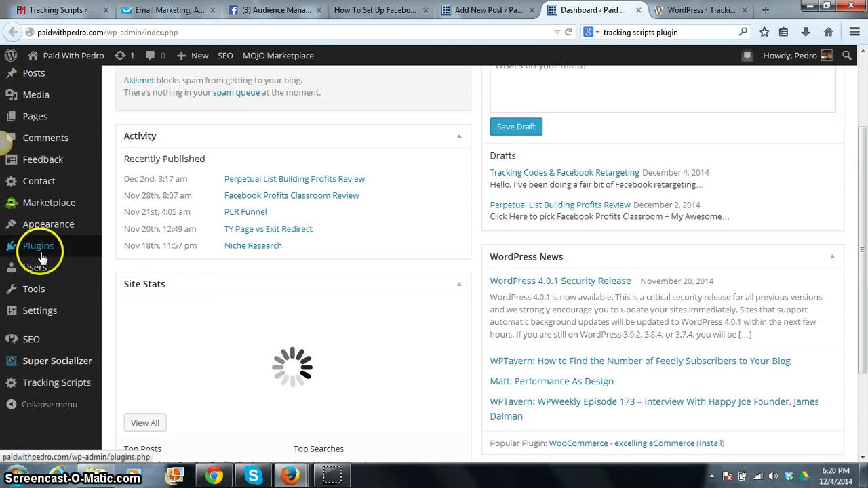
left_click(30, 252)
left_click(148, 265)
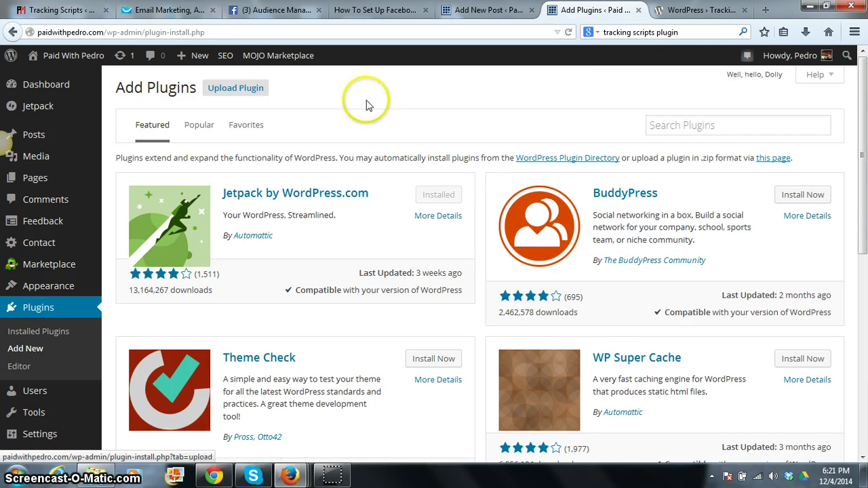
- Search the available plugins for "tracking scripts" to find the Tracking Scripts Manager plugin
left_click(666, 123)
type("tra")
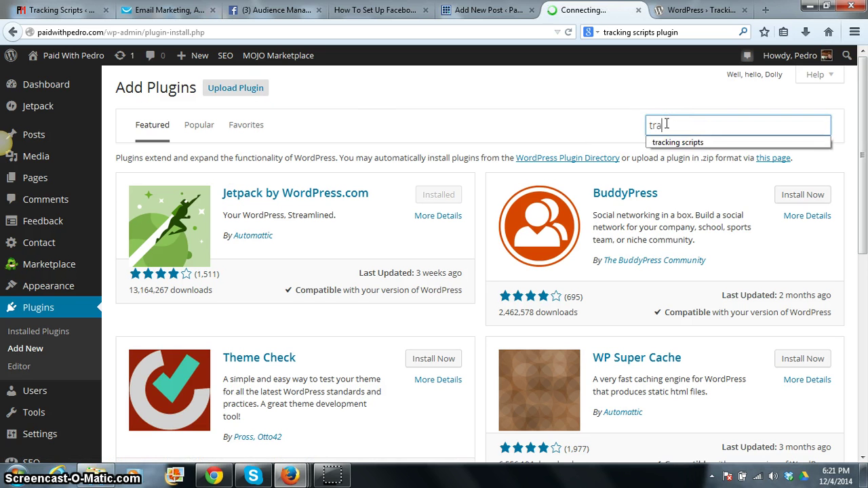
left_click(675, 142)
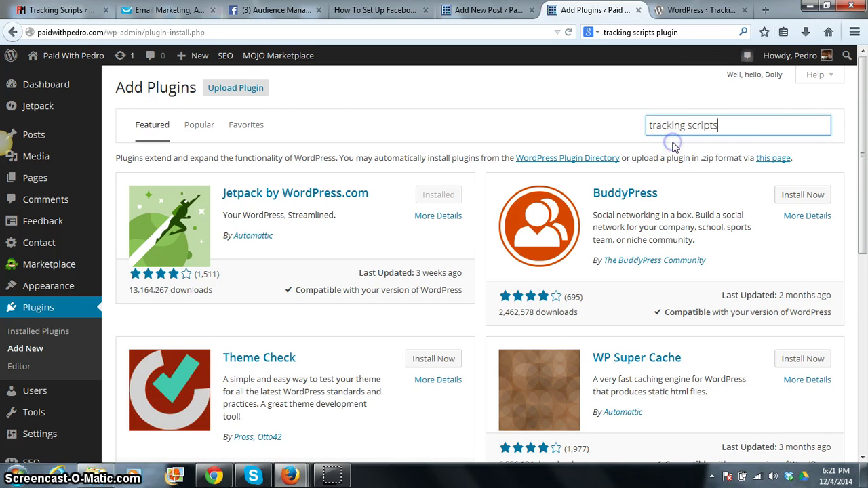
left_click(763, 129)
key("Return")
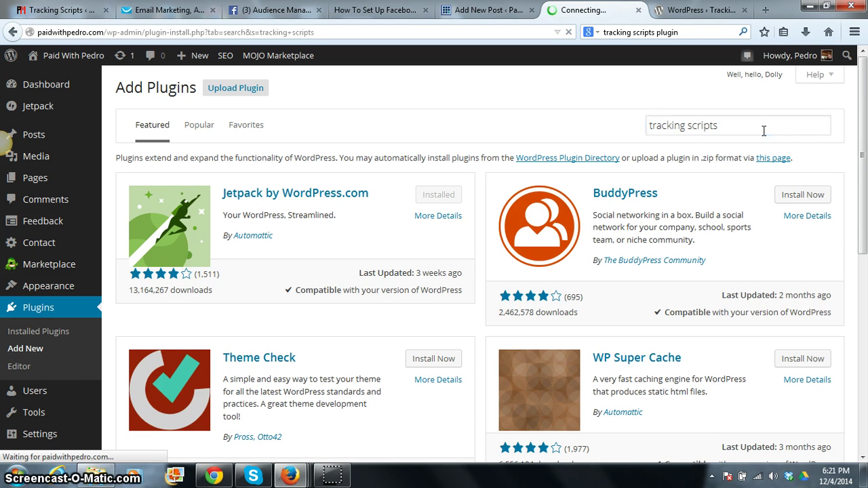
left_click(575, 133)
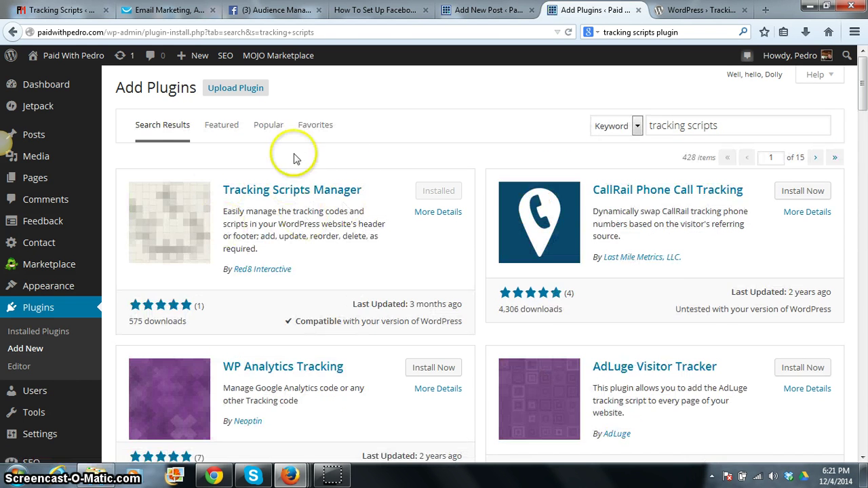
left_click(435, 194)
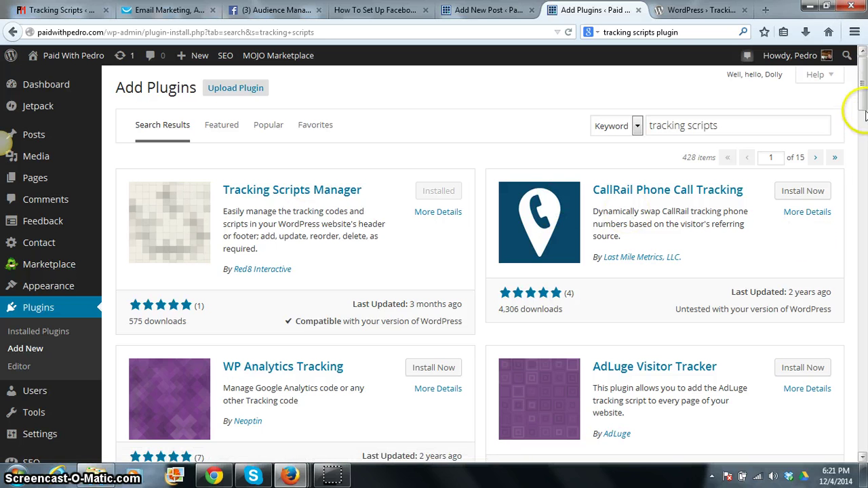
- Open the Tracking Scripts page in the WordPress admin and name the new header script "pwp visits", ready for its code
left_click_drag(863, 103, 865, 136)
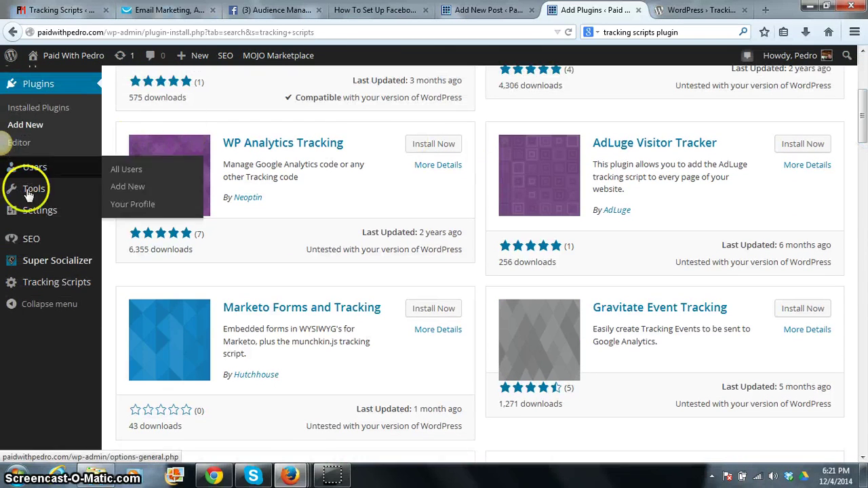
left_click(37, 285)
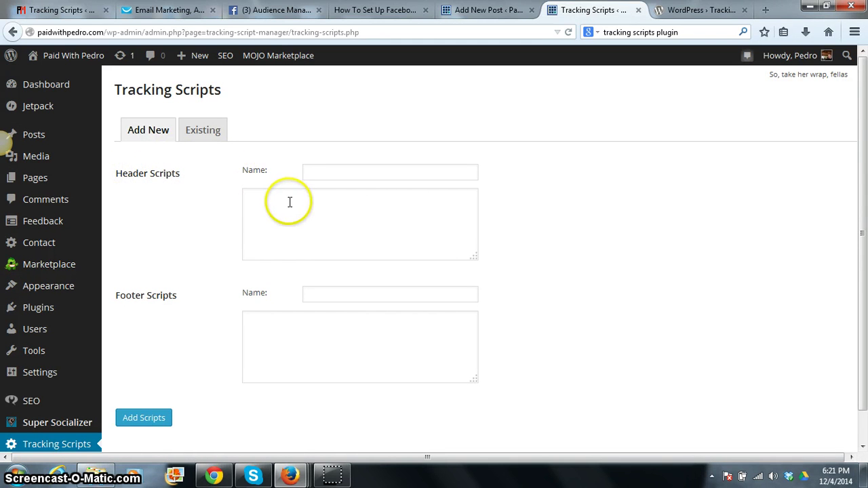
left_click(318, 171)
type("pwp")
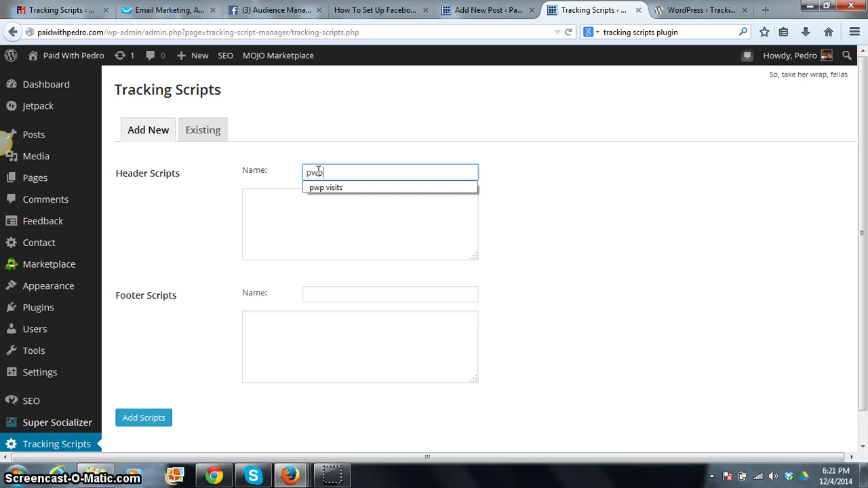
left_click(330, 188)
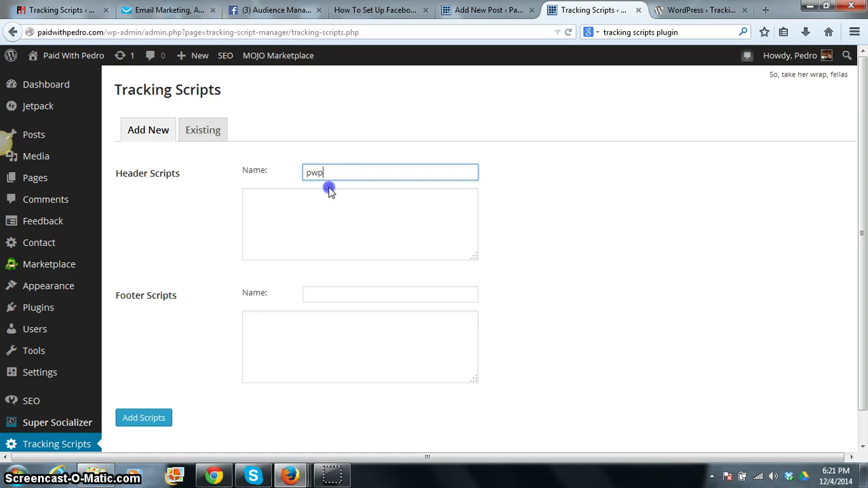
left_click(278, 201)
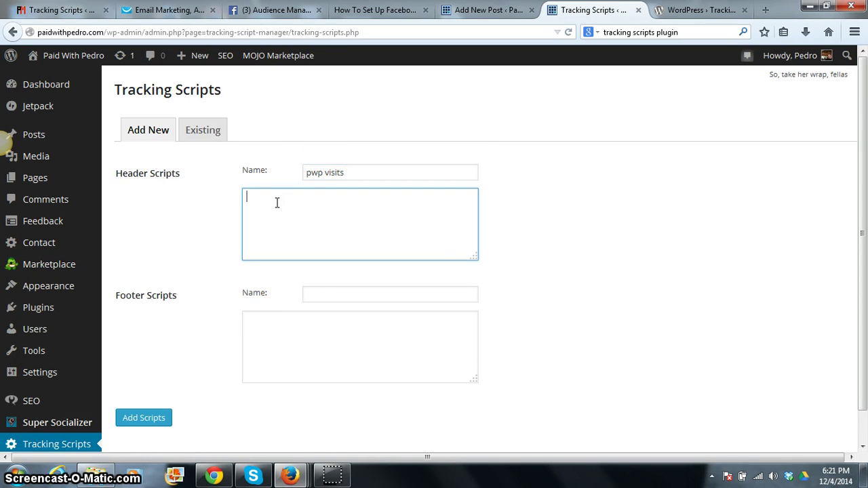
- Look up the View Pixel action for the "pwp visits" audience in Facebook's Audience Manager, and return to the Tracking Scripts page
left_click(365, 12)
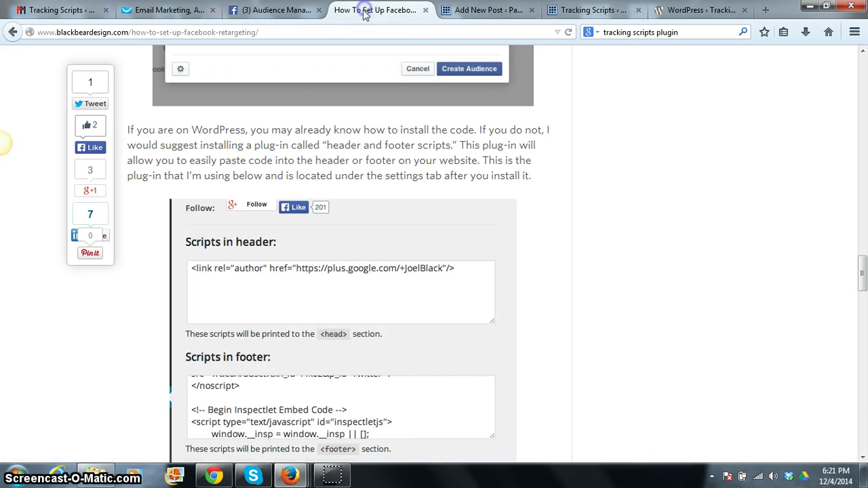
left_click(247, 9)
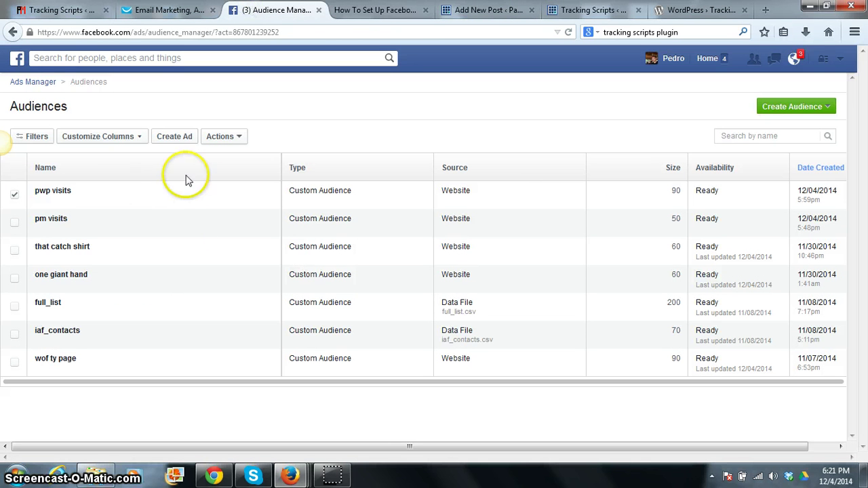
left_click(220, 136)
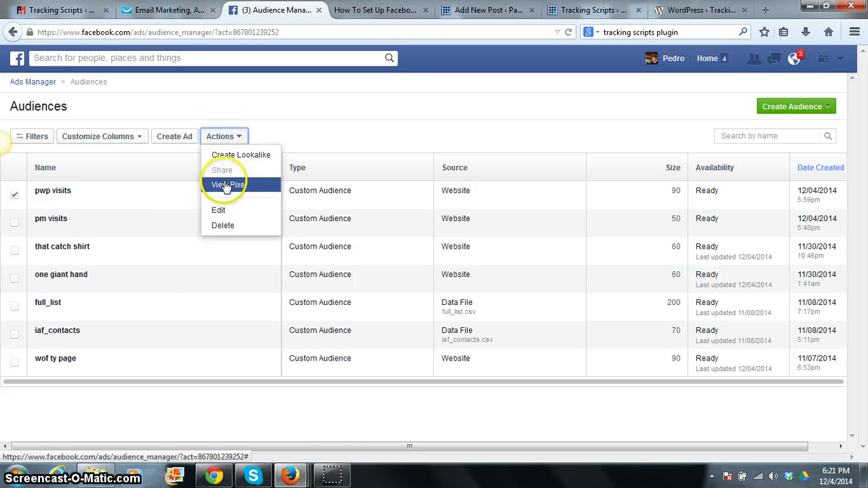
left_click(305, 116)
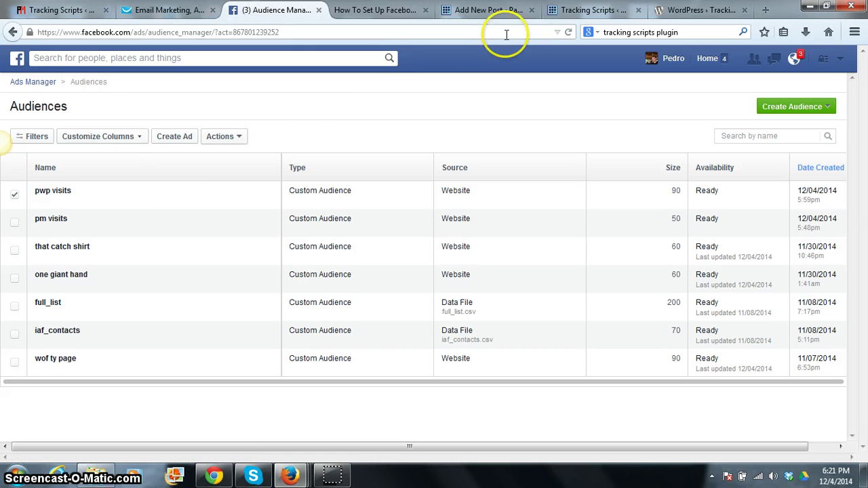
left_click(570, 11)
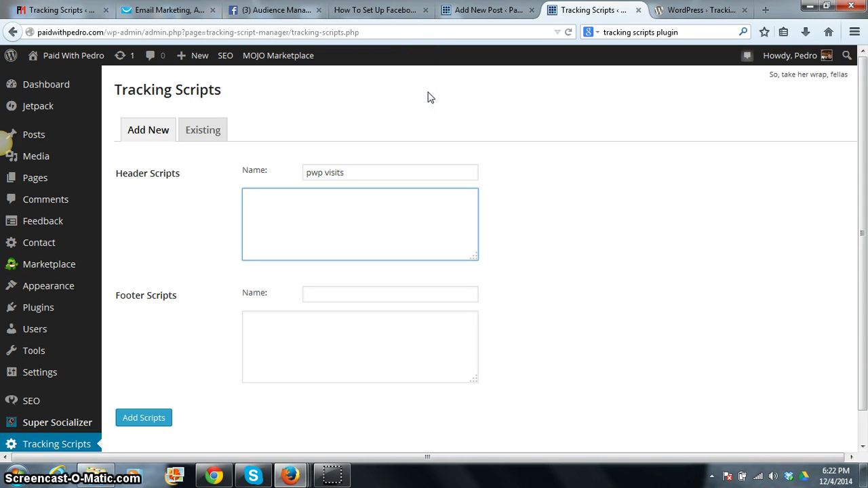
- Review the retargeting article, Facebook audience list, WordPress.org plugin page and post draft, and return to the Tracking Scripts page
left_click(388, 11)
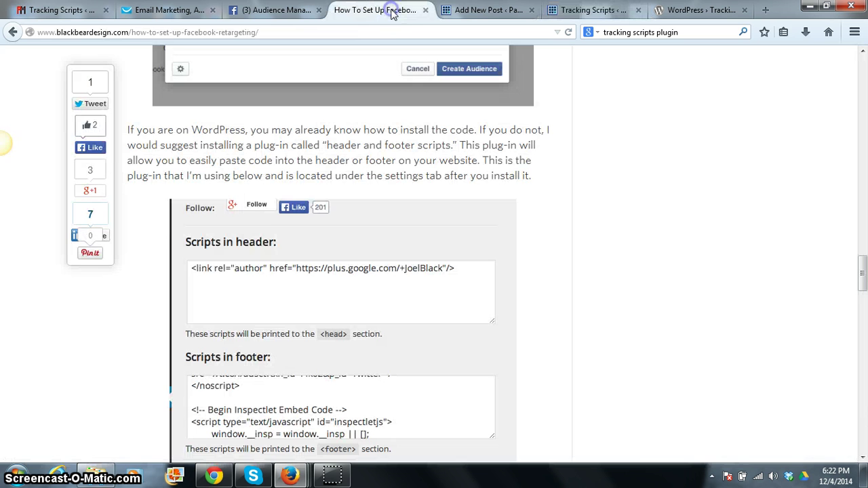
left_click(289, 10)
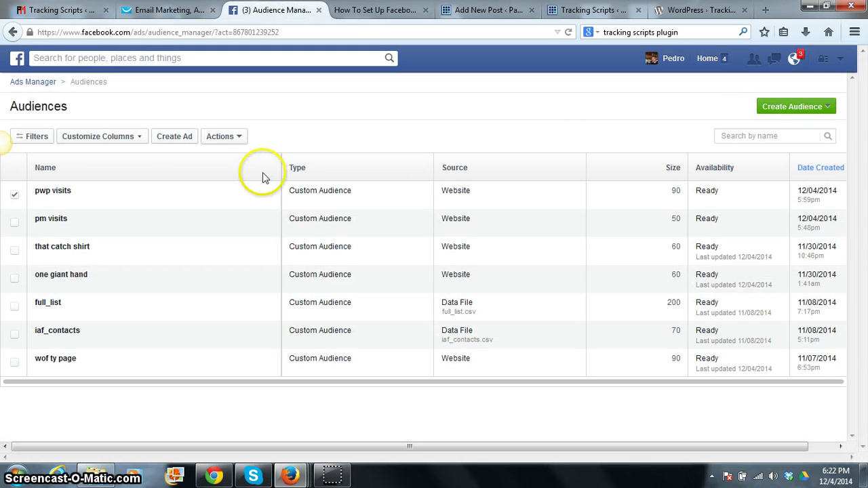
left_click(696, 10)
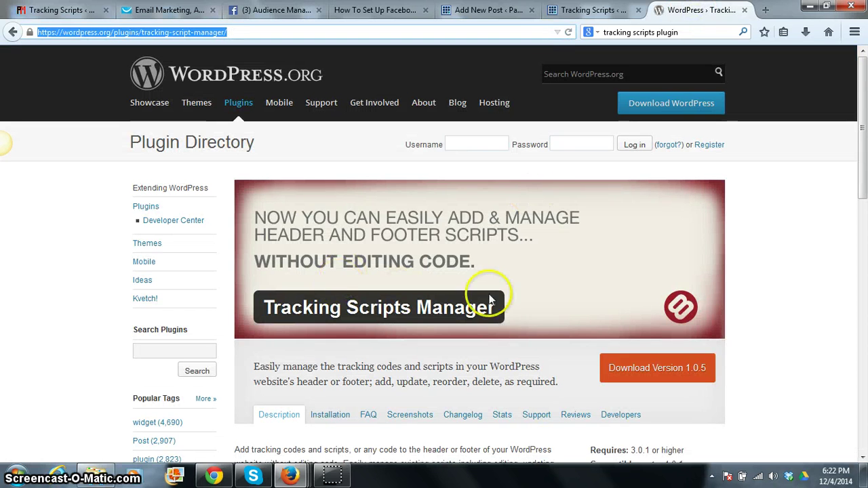
left_click(477, 8)
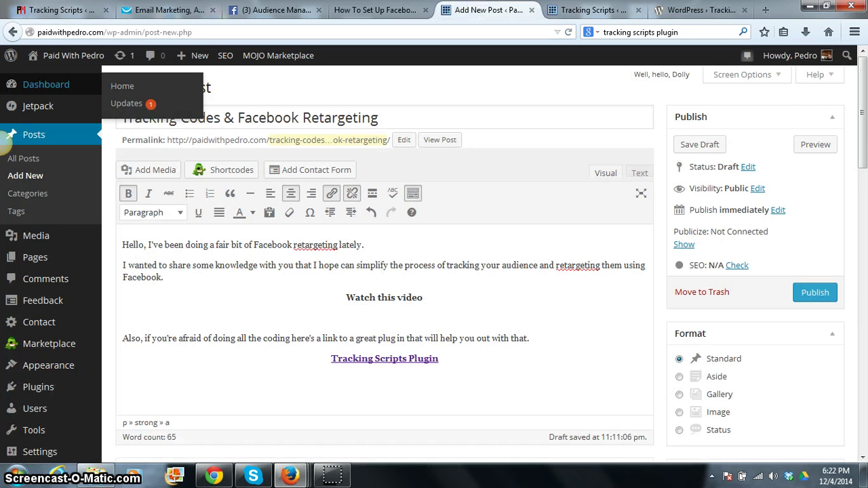
left_click(378, 10)
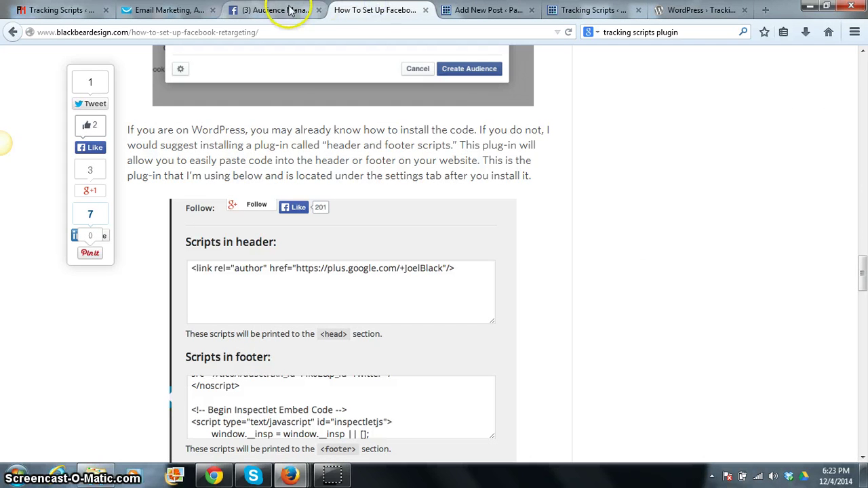
left_click(576, 13)
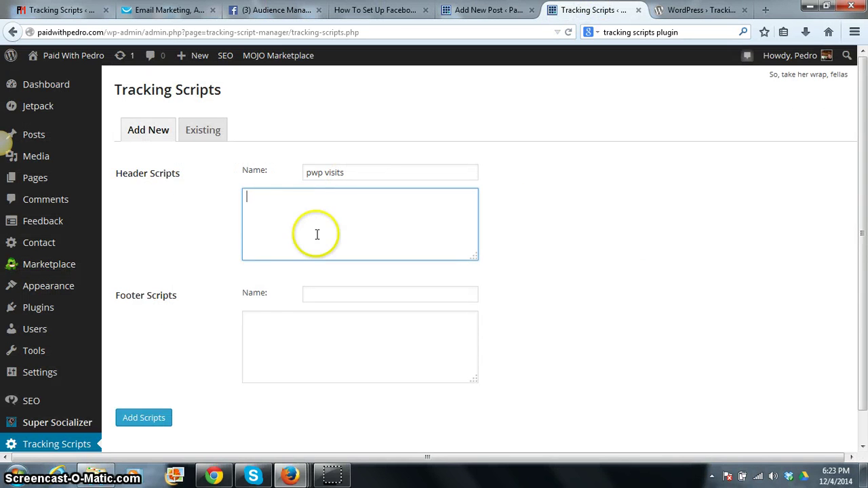